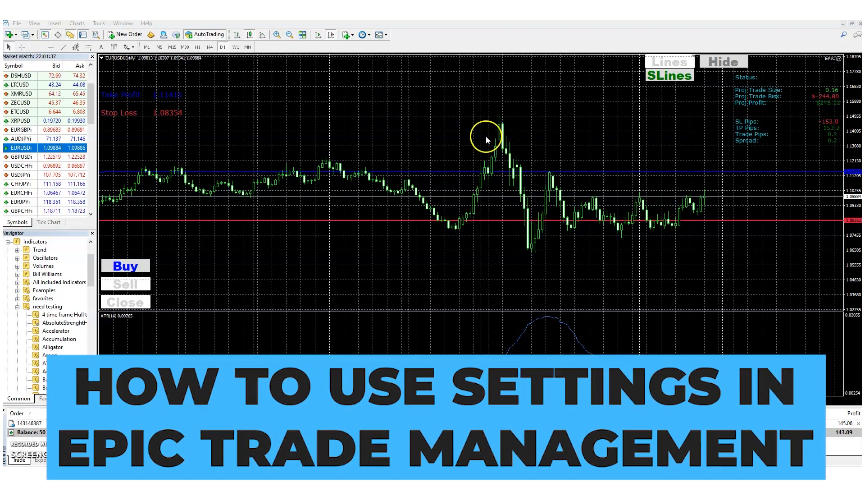
Step: Open the EPIC expert's input settings and examine the breakEvenTrigger, breakEvenValue and Trailing parameters
key("F7")
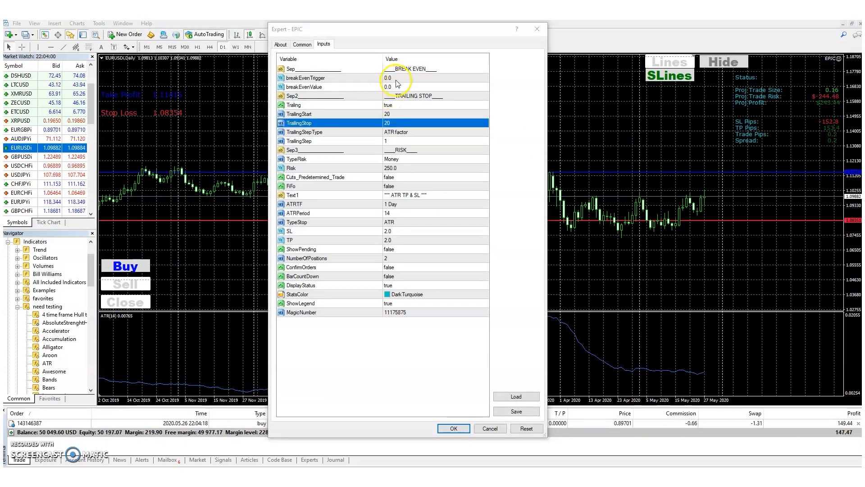
left_click(334, 78)
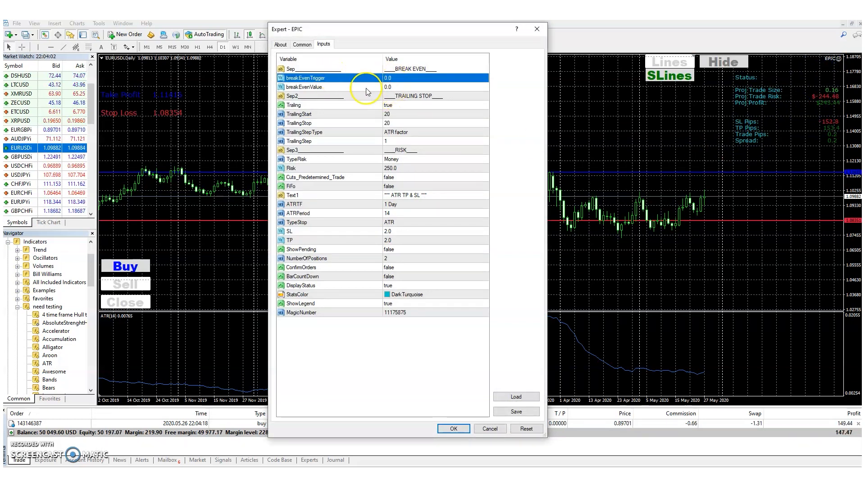
left_click(307, 88)
left_click(401, 88)
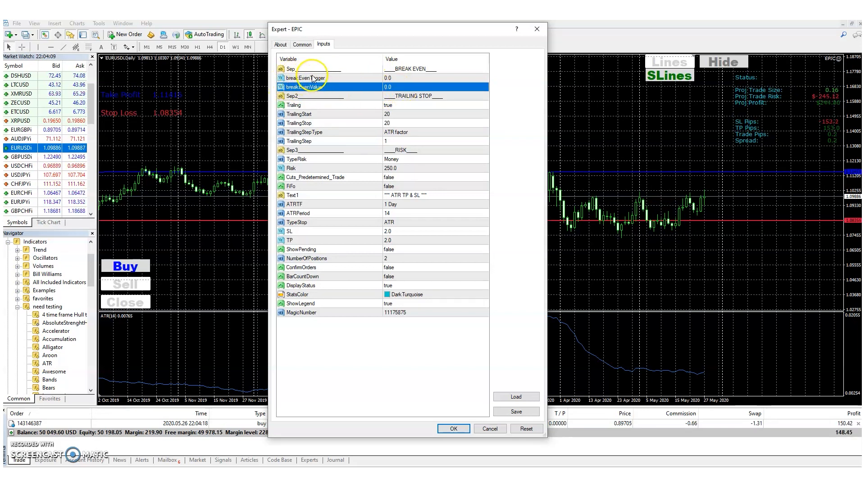
left_click(389, 97)
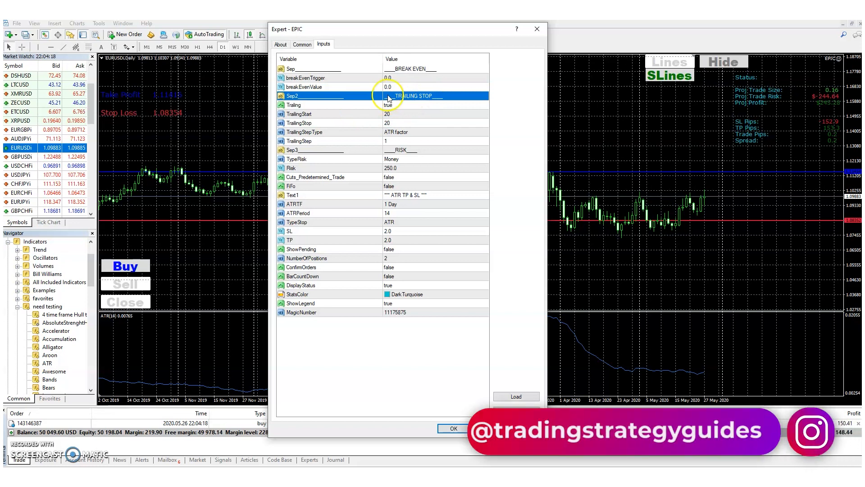
left_click(393, 105)
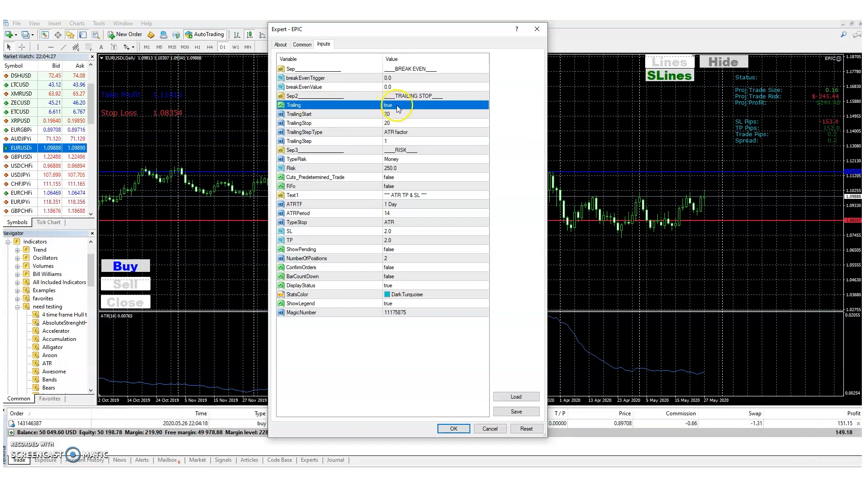
double_click(397, 106)
left_click(394, 113)
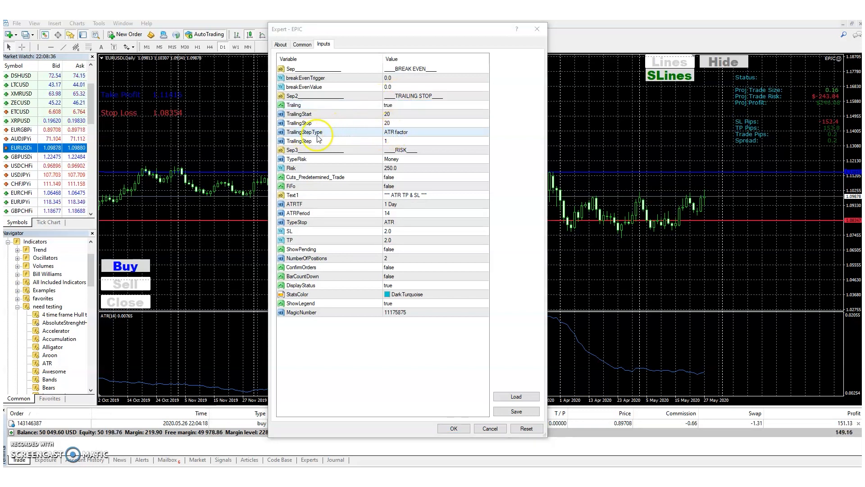
Step: Set TrailingStepType to Point and review the TrailingStart and TrailingStop values
left_click(400, 136)
left_click(401, 137)
left_click(400, 141)
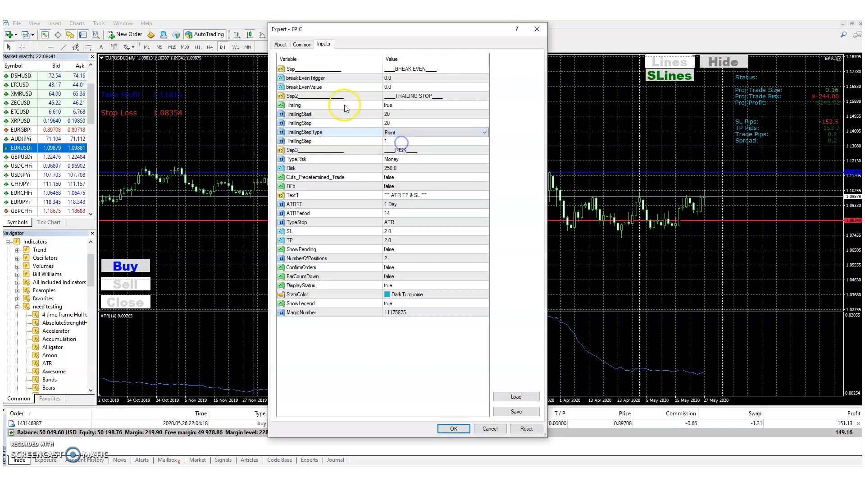
left_click(390, 116)
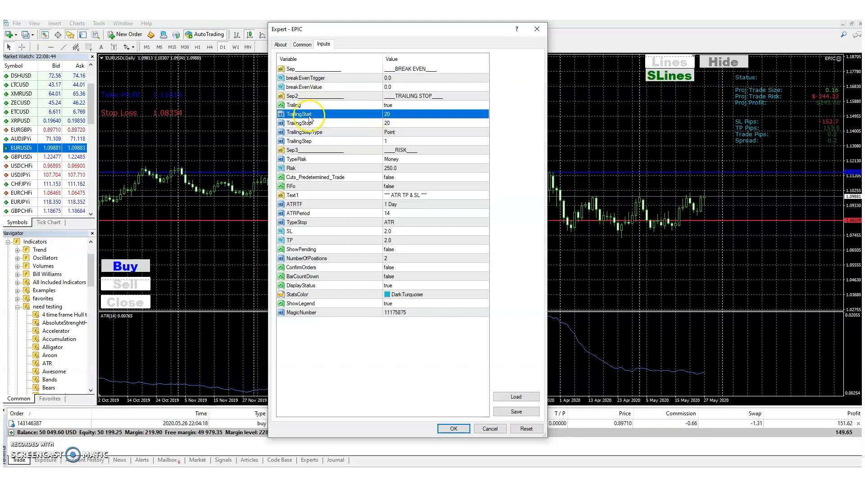
left_click(391, 116)
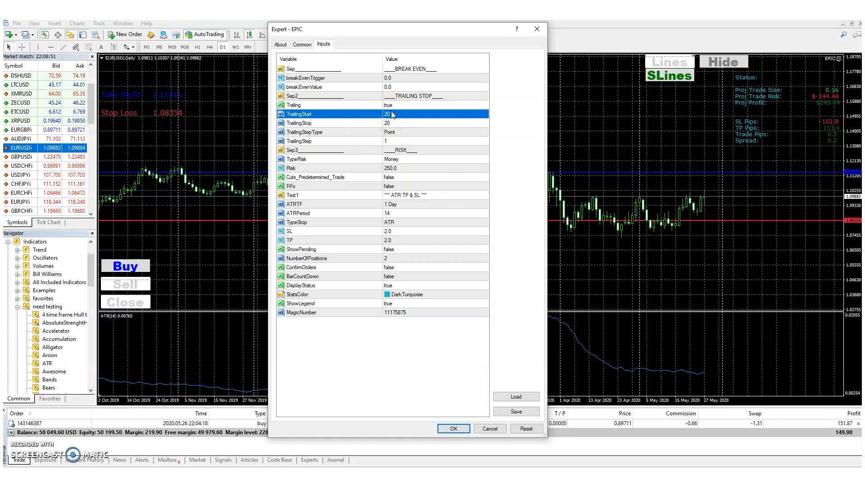
left_click(392, 115)
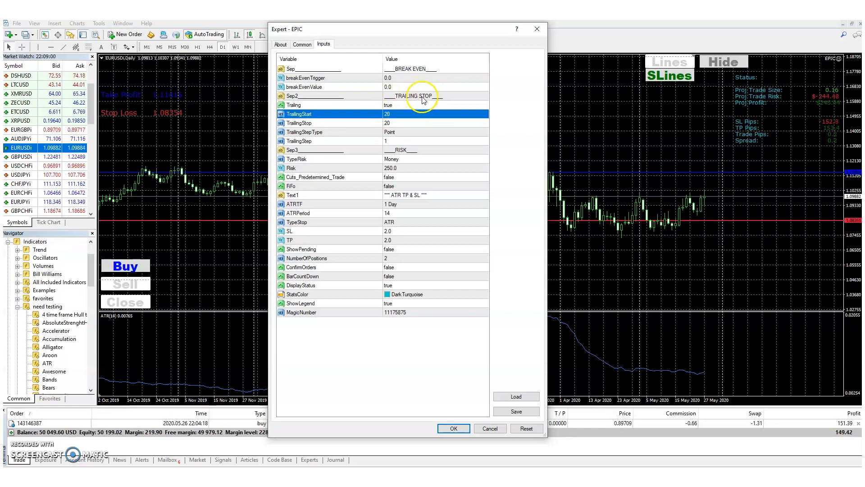
left_click(389, 123)
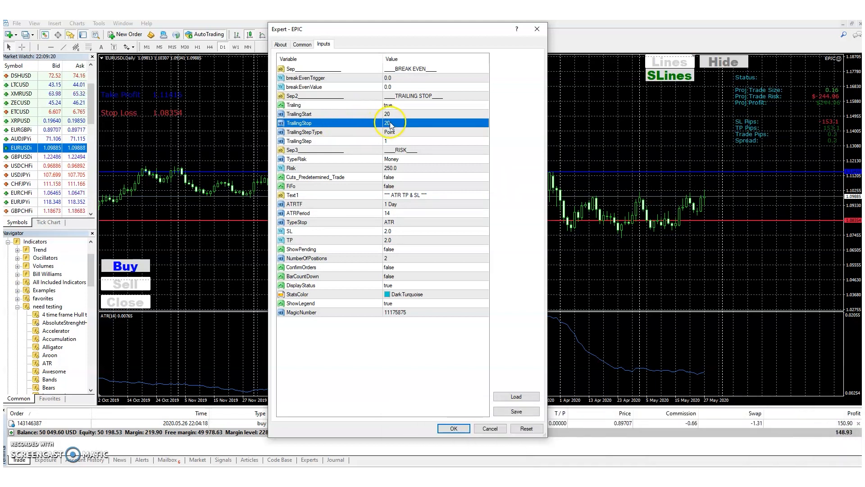
Step: Set TrailingStepType to ATR factor, check the TrailingStep value, and apply the expert's settings
double_click(390, 132)
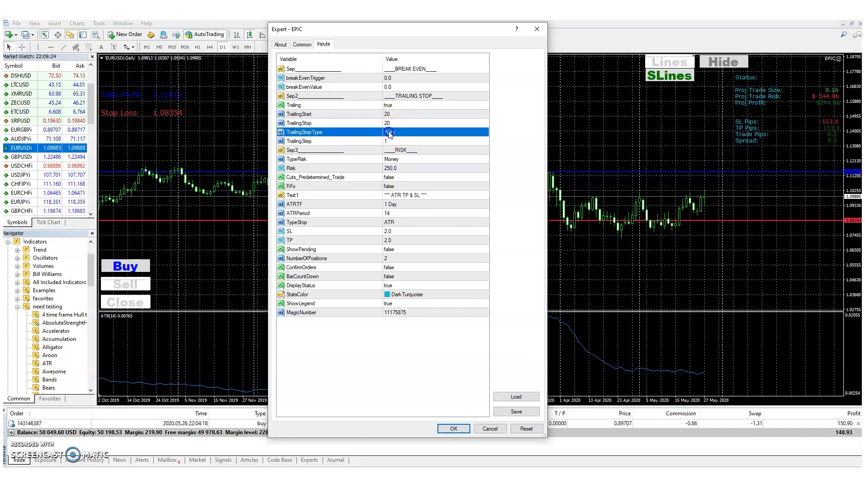
left_click(390, 133)
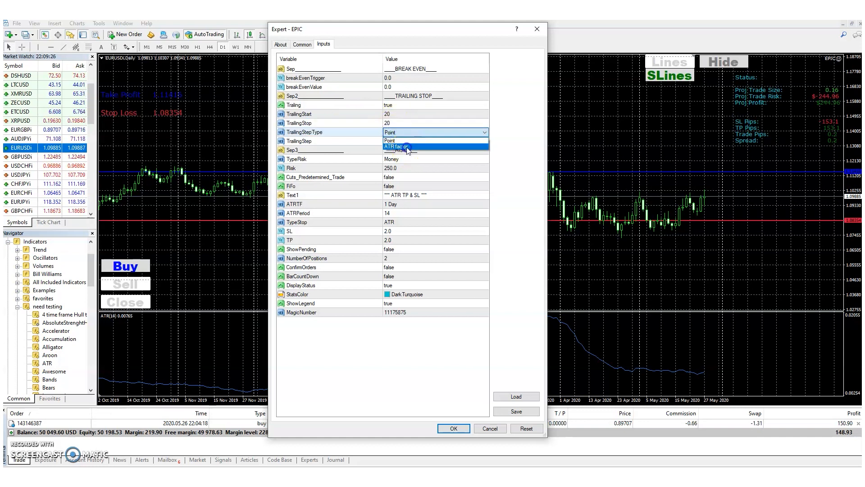
left_click(397, 147)
double_click(390, 142)
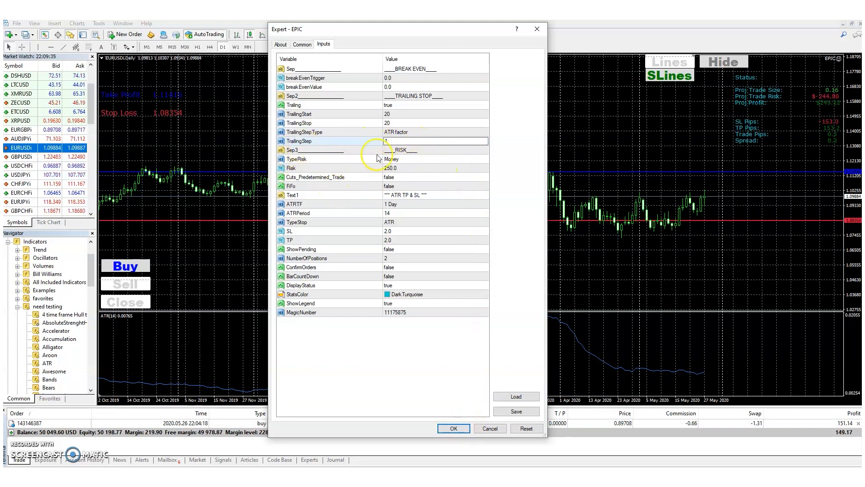
left_click(450, 426)
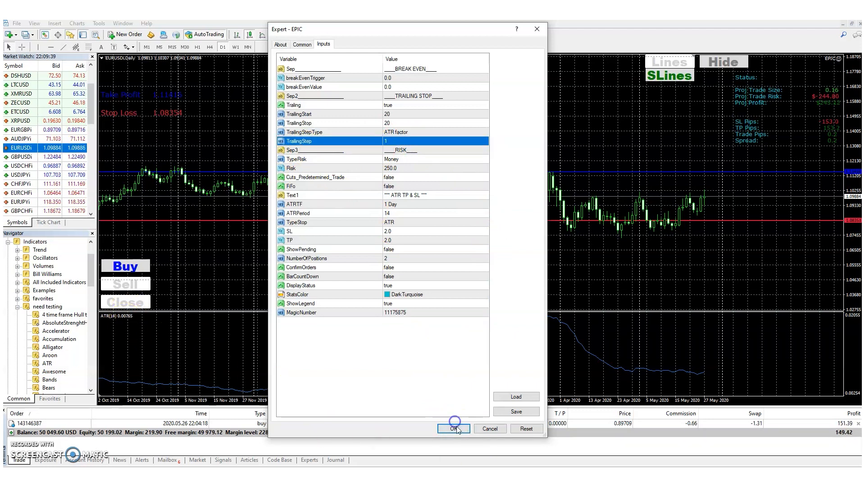
left_click(454, 428)
Step: Reopen the EPIC expert's inputs and examine the Money option of TypeRisk and the Risk amount
middle_click(128, 318)
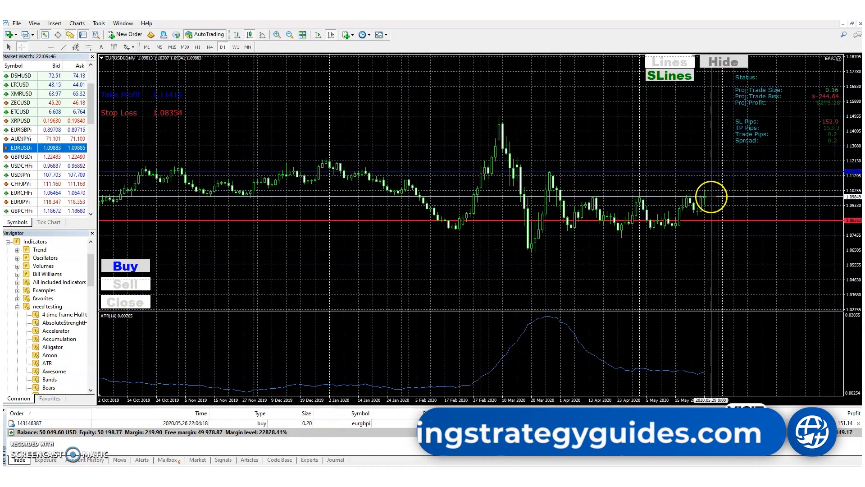
double_click(837, 59)
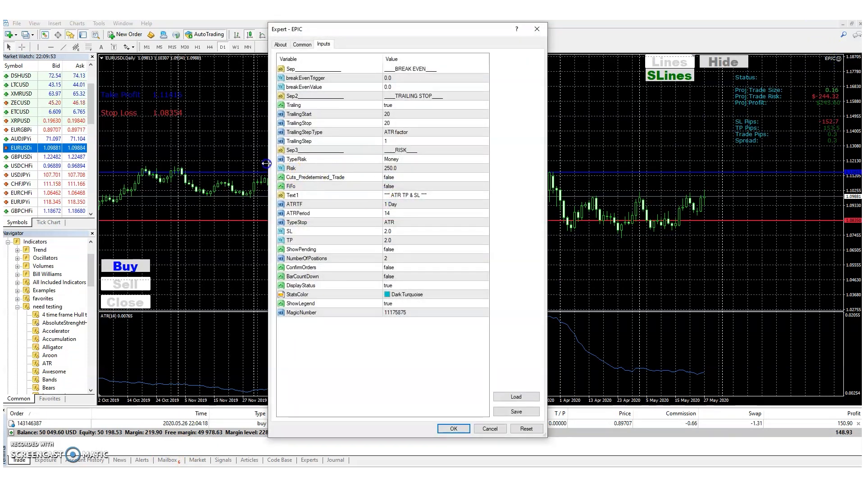
left_click(397, 160)
left_click(398, 160)
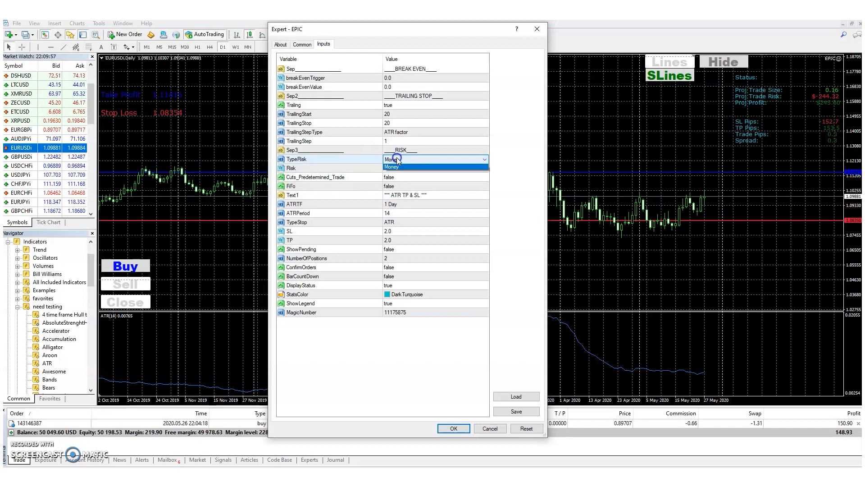
left_click(399, 169)
left_click(398, 160)
left_click(399, 169)
left_click(392, 170)
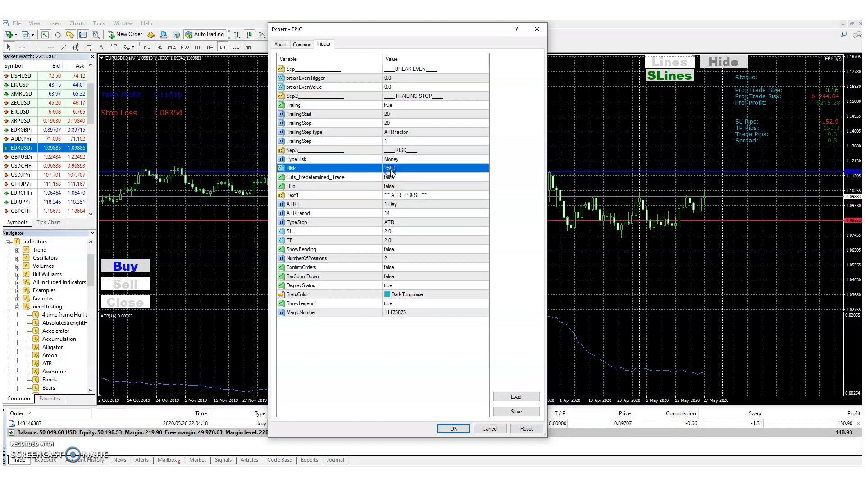
left_click(401, 169)
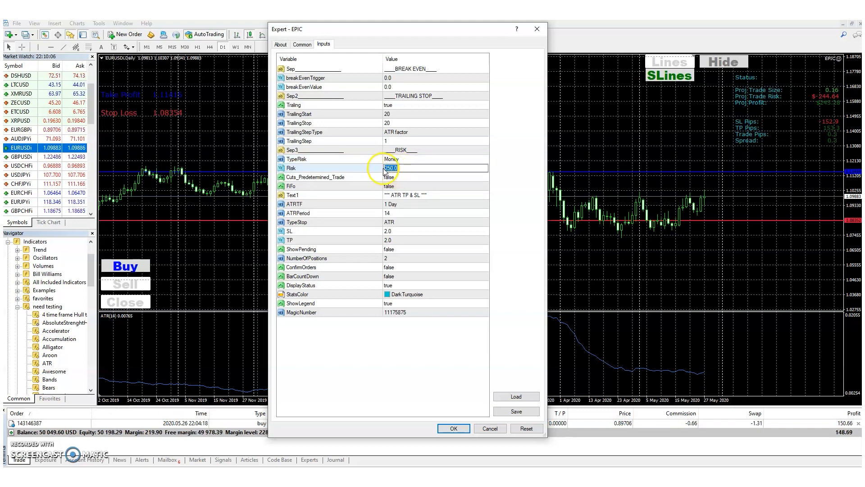
left_click(399, 167)
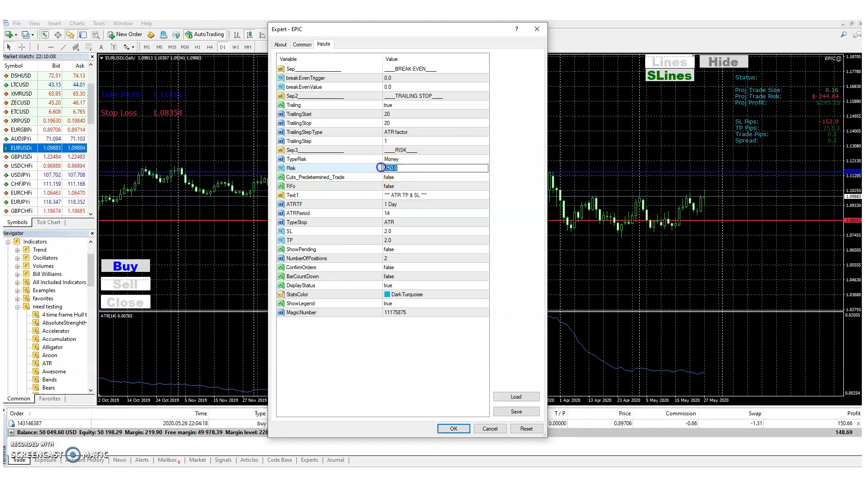
Step: Set TypeRisk to Percent and the Risk value to 1
double_click(394, 160)
left_click(396, 160)
left_click(396, 168)
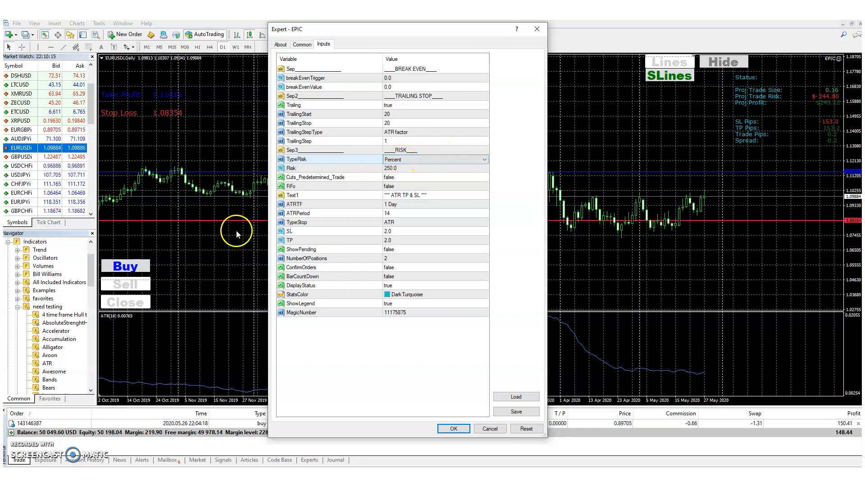
double_click(394, 167)
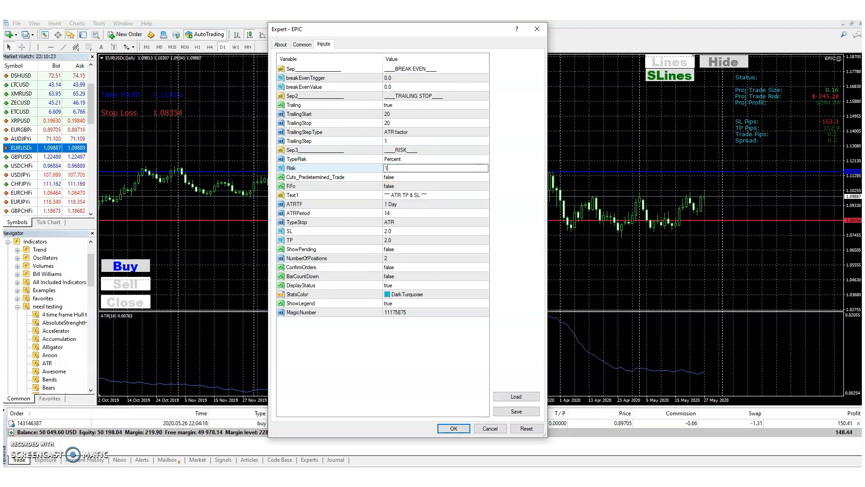
key("Return")
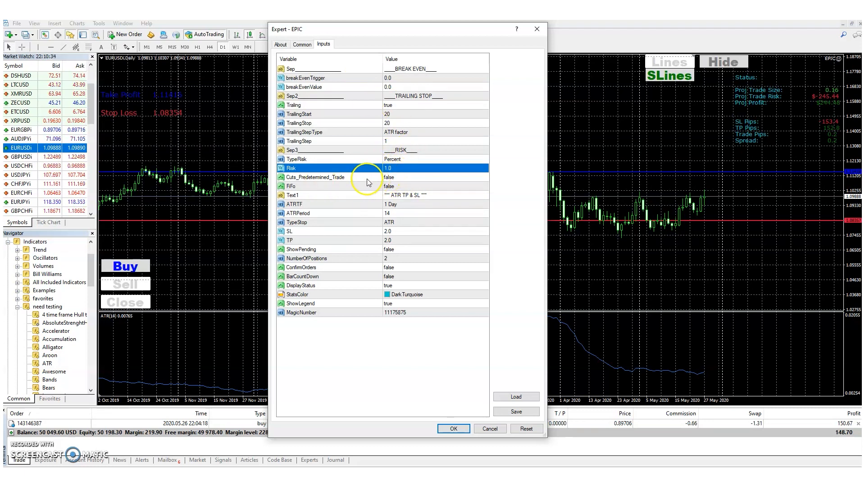
Step: Set Cuts_Predetermined_Trade to true and apply the expert's settings
left_click(393, 179)
left_click(393, 178)
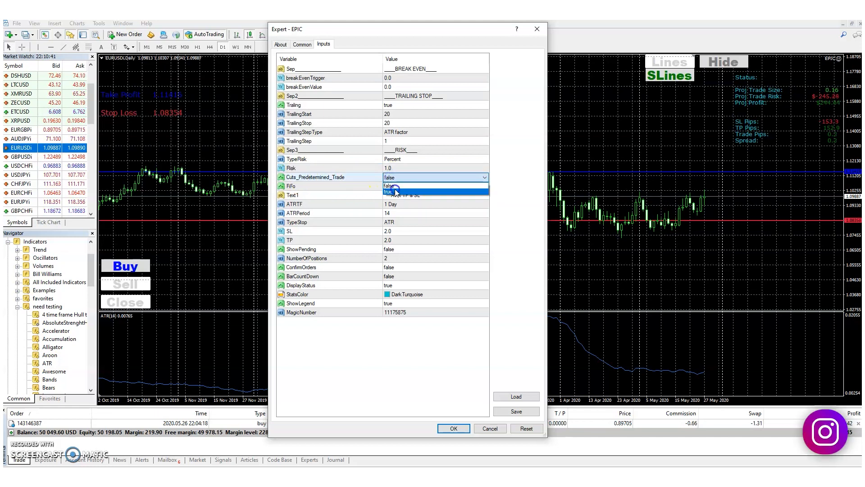
left_click(396, 191)
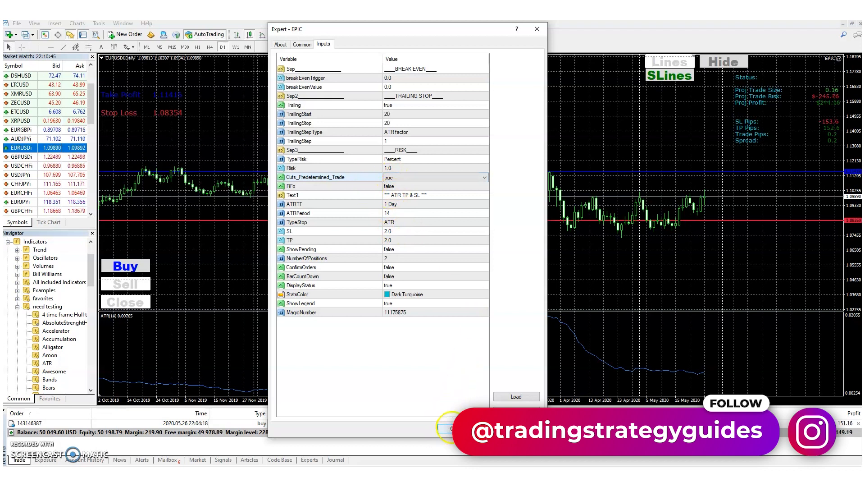
left_click(452, 429)
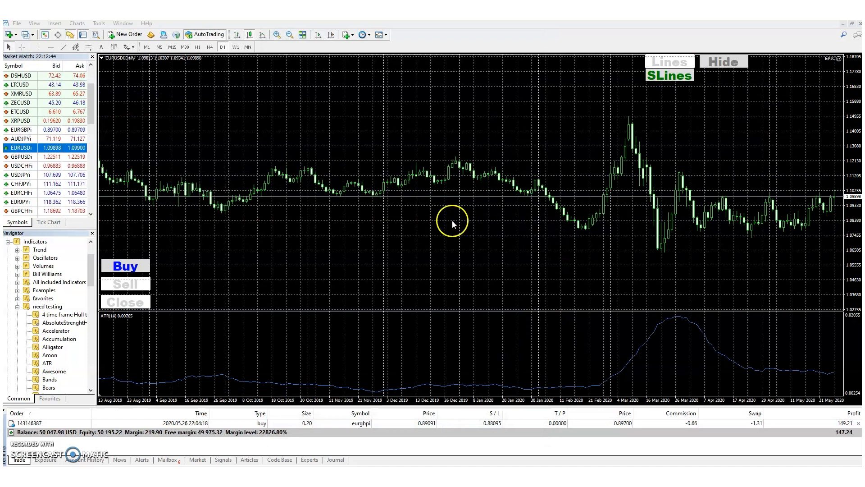
Step: Place a buy trade on the EURUSD chart with the predetermined trade cut set to 1/2
left_click(133, 270)
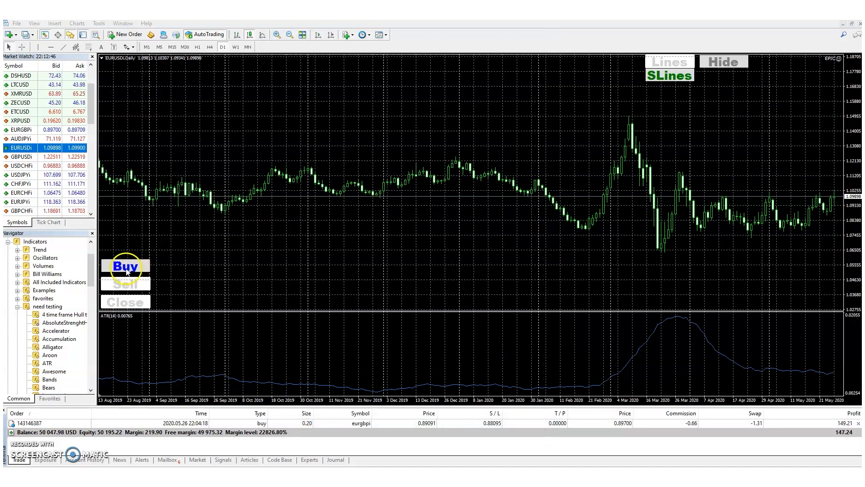
left_click_drag(354, 108, 482, 65)
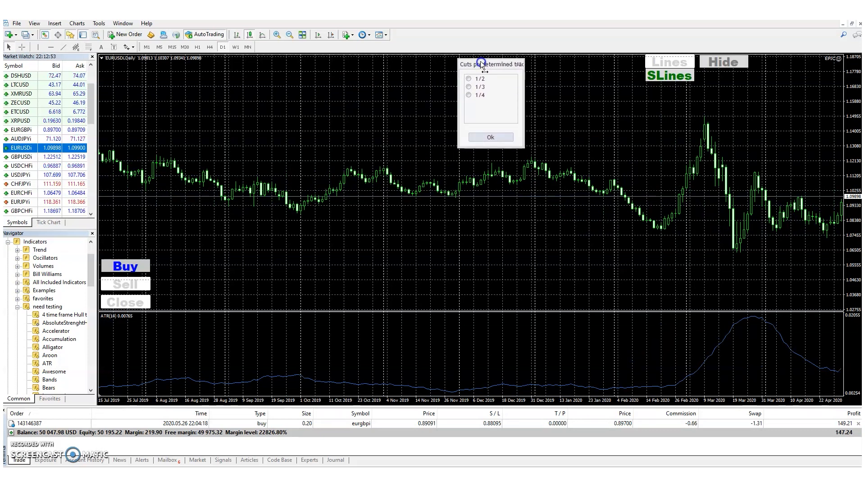
left_click(469, 95)
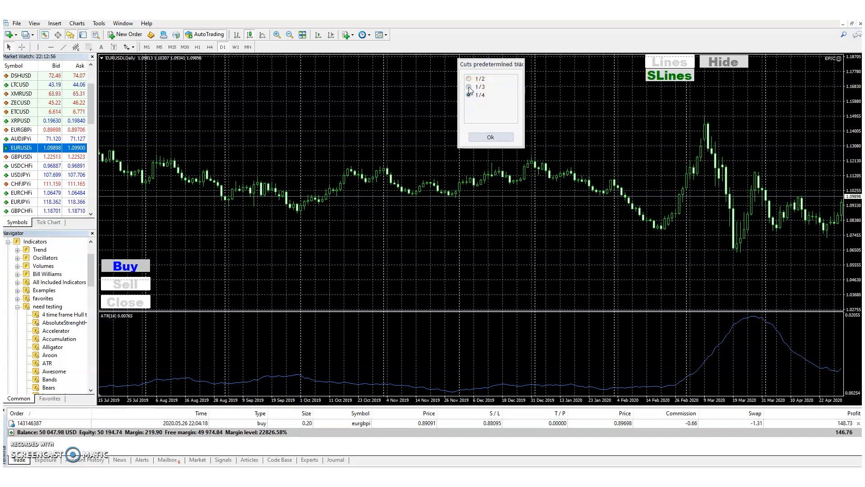
left_click(469, 79)
left_click(494, 138)
left_click(512, 169)
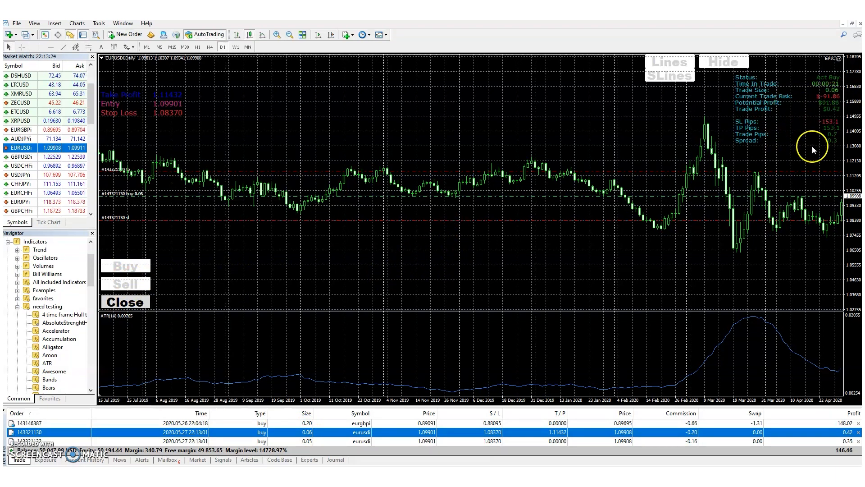
Step: Reopen the EPIC expert's inputs and set FiFo to true
double_click(837, 70)
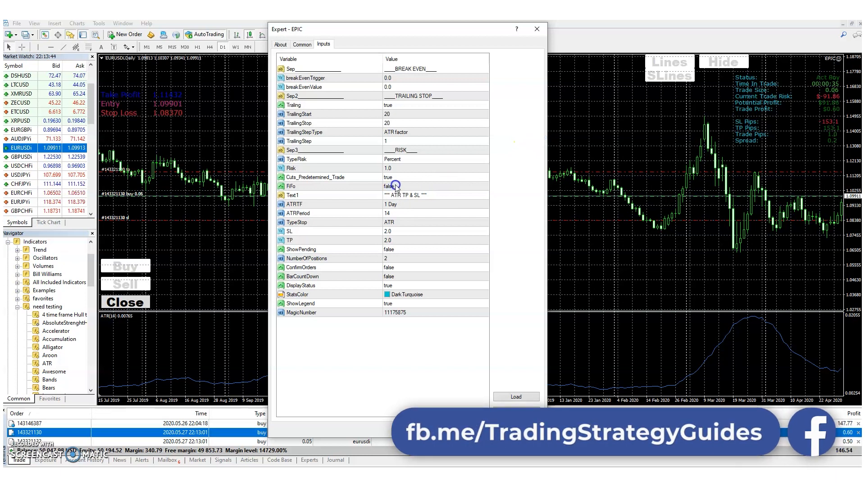
left_click(394, 186)
left_click(393, 187)
left_click(392, 188)
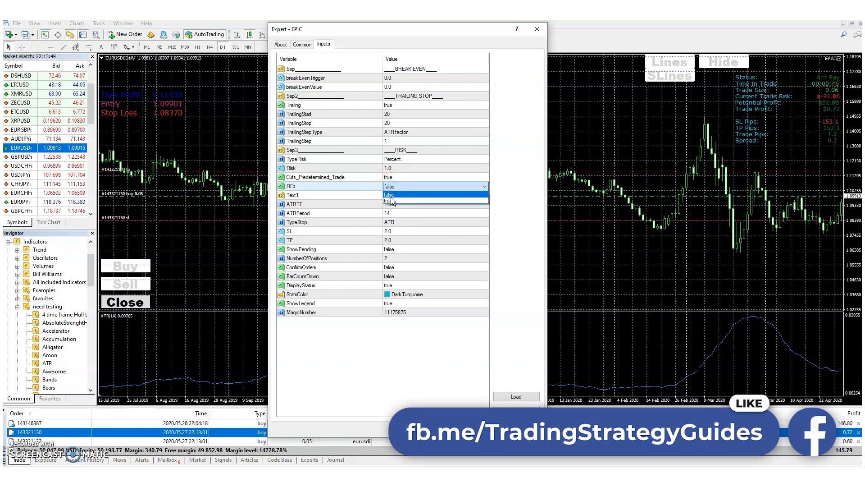
left_click(392, 201)
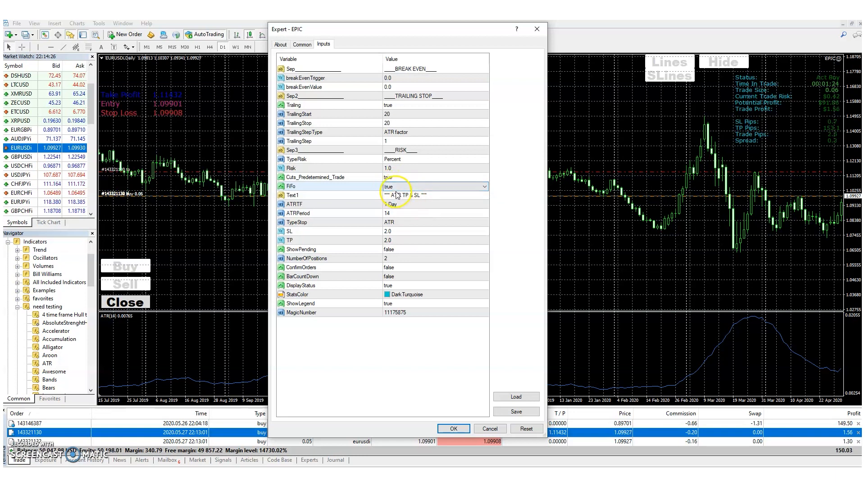
Step: Set the FiFo parameter back to false
left_click(402, 187)
left_click(400, 193)
left_click(398, 187)
left_click(398, 192)
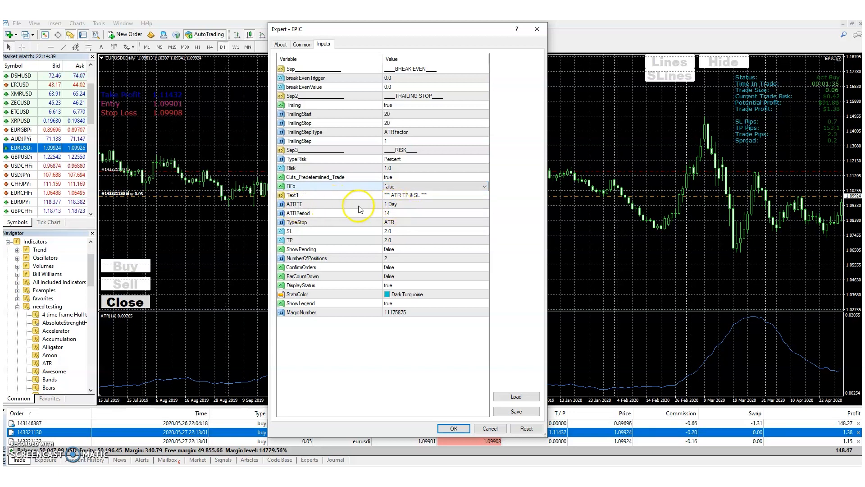
Step: Set the ATR timeframe input ATRTF to current
left_click(395, 206)
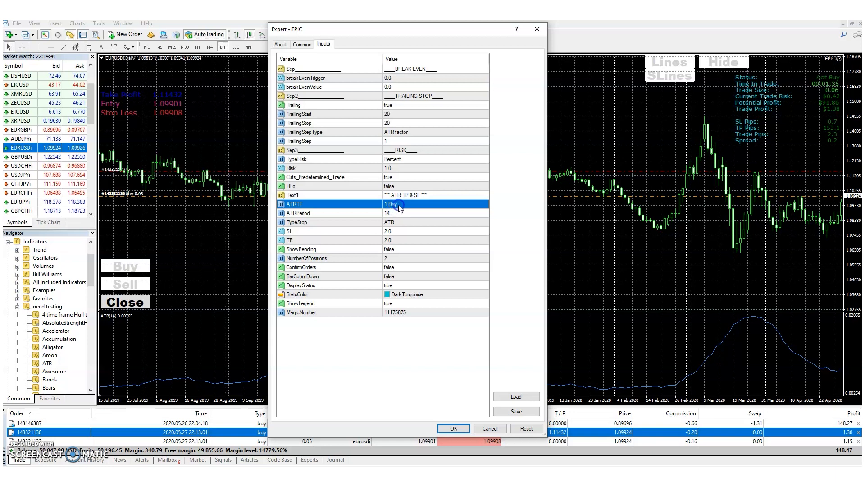
left_click(399, 206)
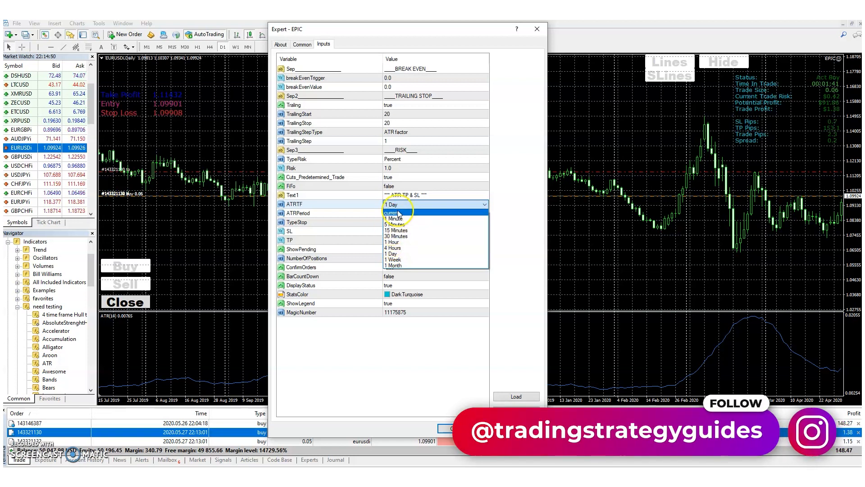
left_click(398, 214)
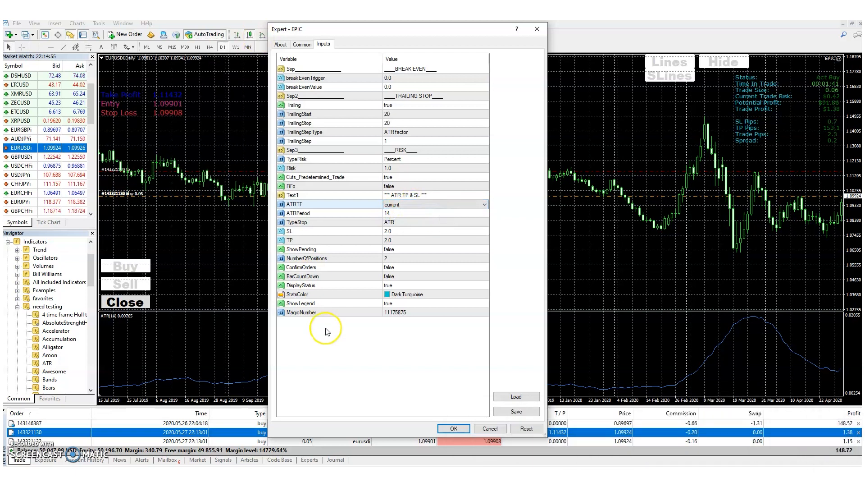
Step: Set the ATR timeframe input ATRTF to 4 Hours
left_click(398, 204)
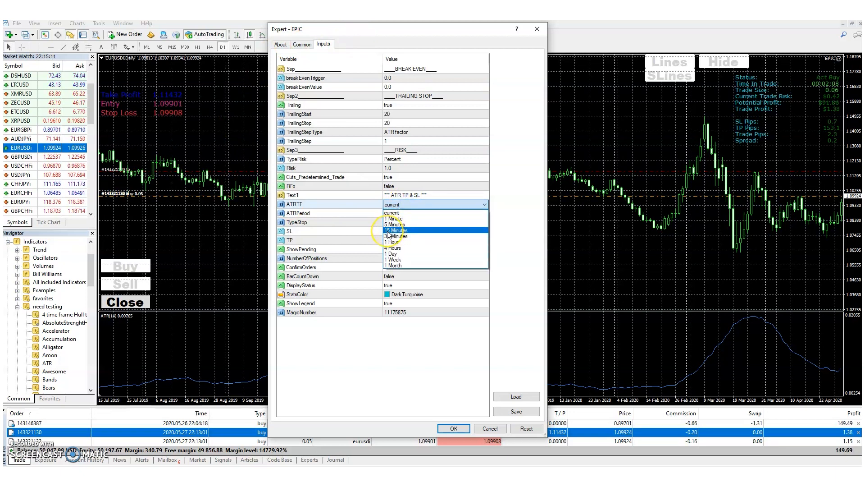
left_click(389, 233)
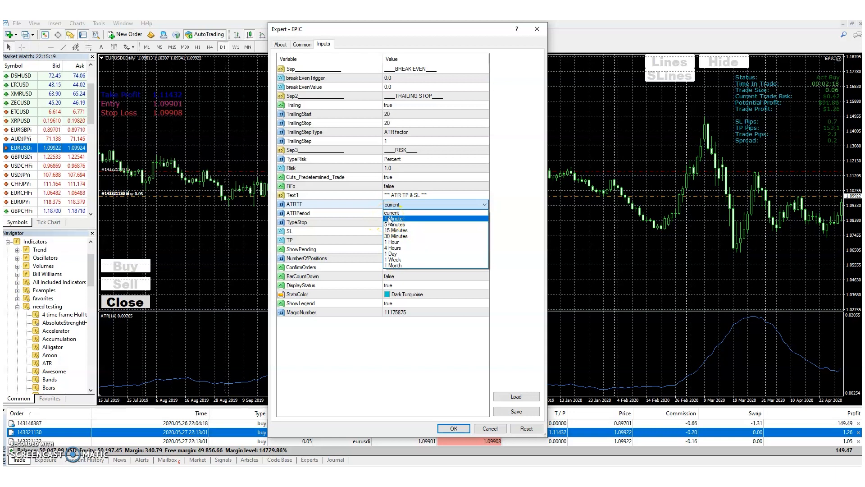
left_click(389, 221)
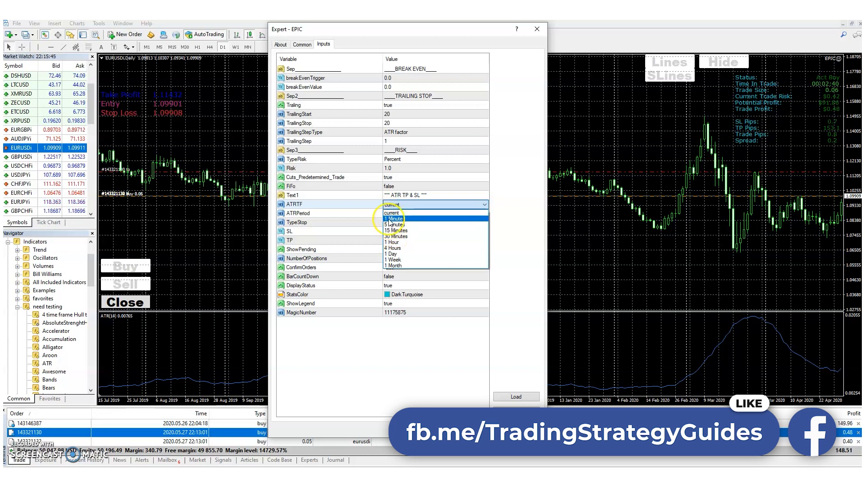
left_click(393, 249)
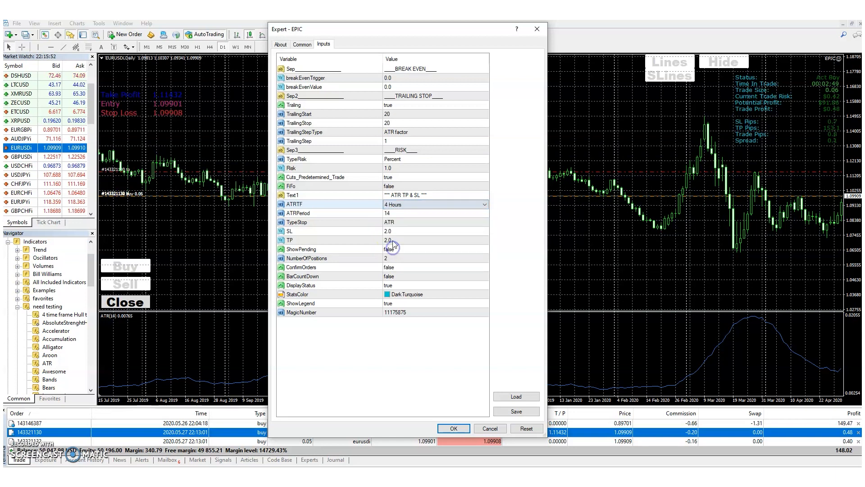
left_click(404, 207)
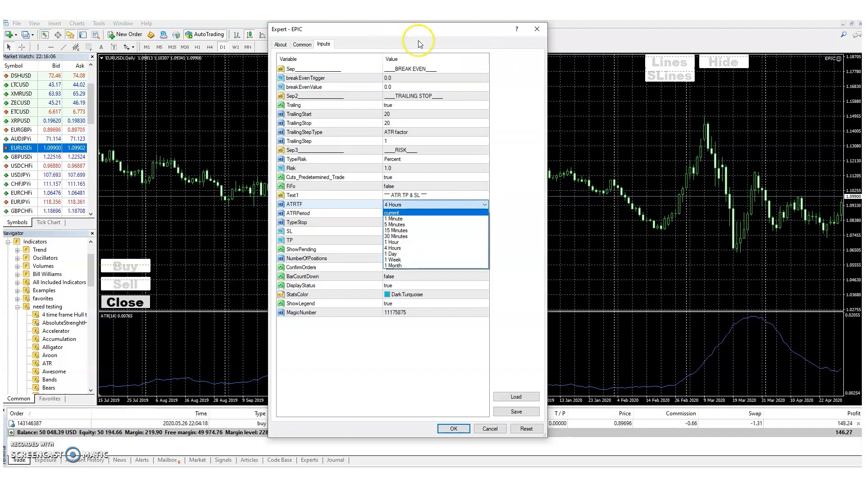
Step: Open the ATRPeriod value for editing and select its contents
left_click(400, 213)
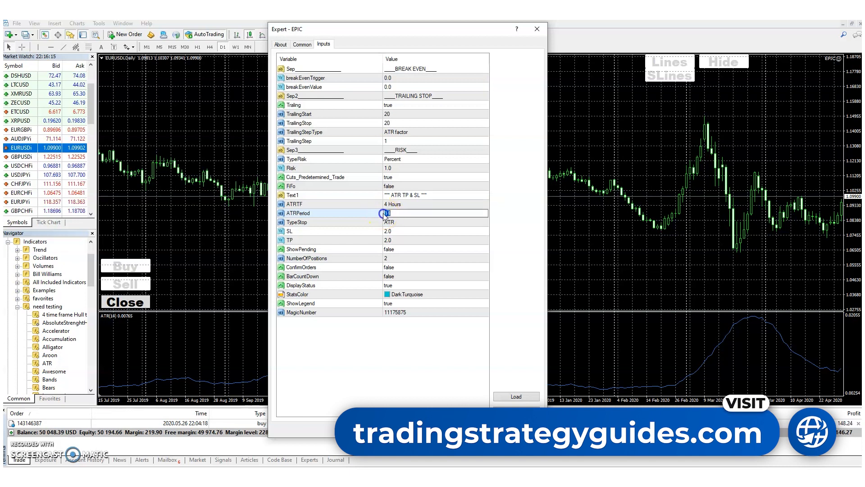
left_click(383, 214)
double_click(393, 213)
left_click_drag(393, 214, 384, 215)
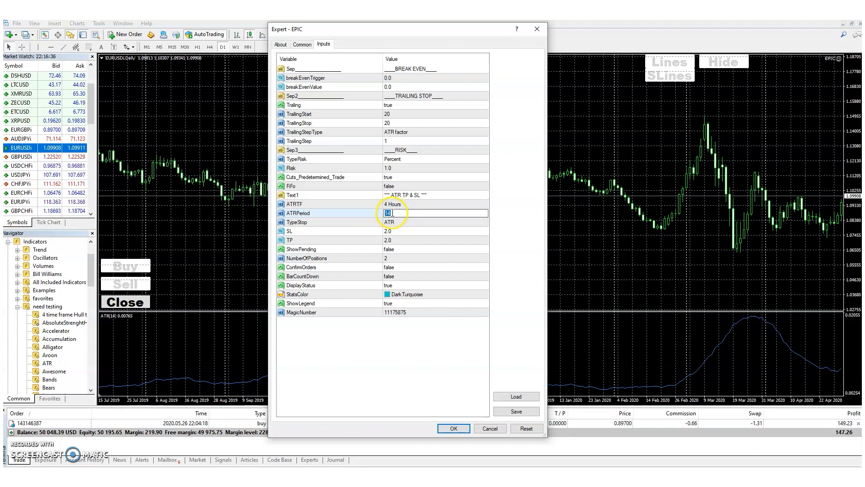
Step: Set the TypeStop input to Pips
left_click(389, 222)
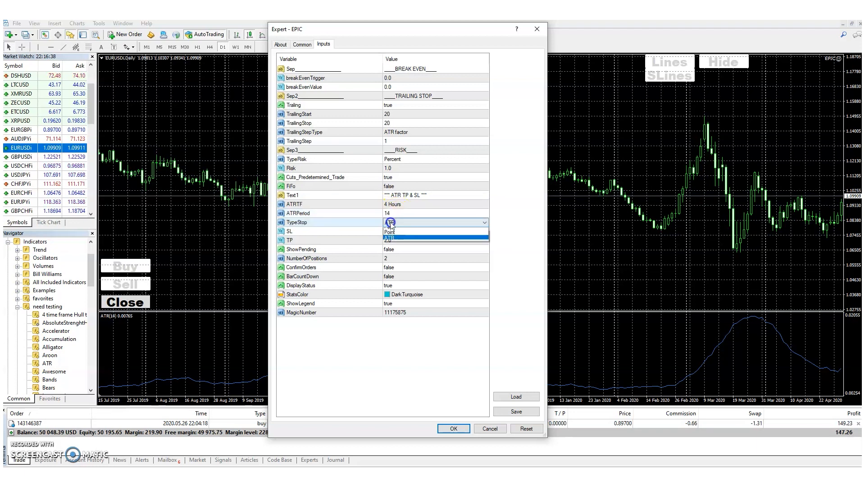
left_click(393, 226)
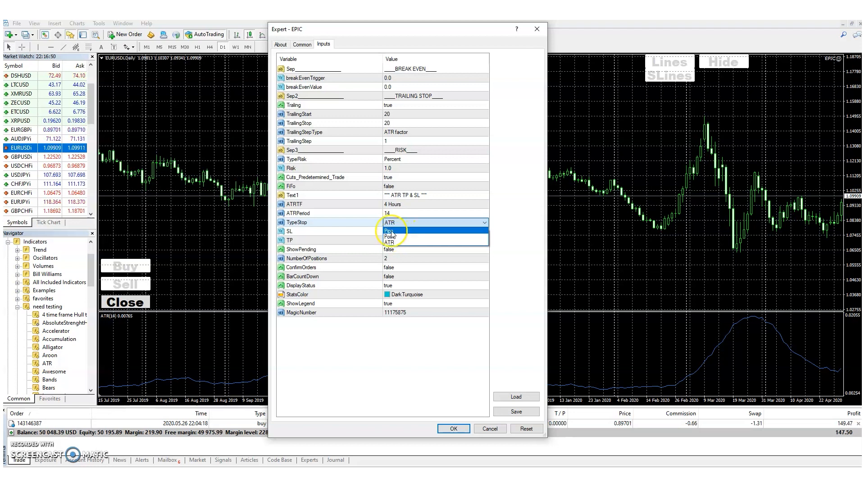
left_click(391, 231)
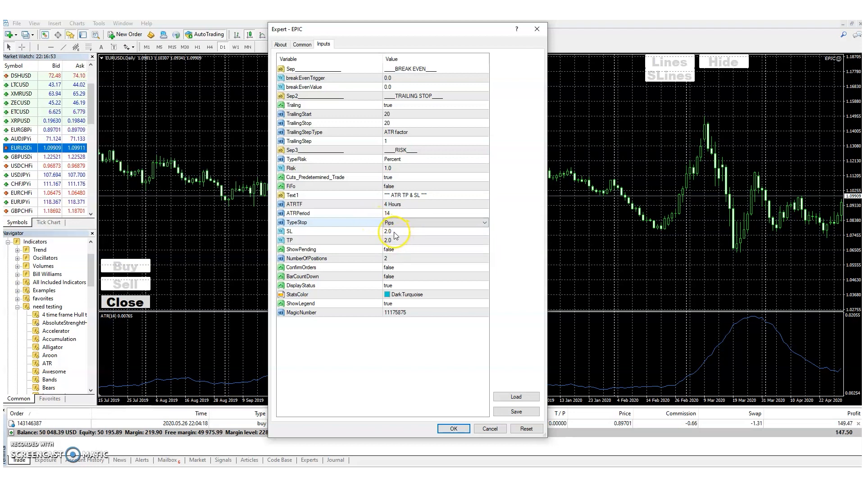
Step: Set both the SL and TP inputs to 20 and apply the expert's settings
double_click(396, 233)
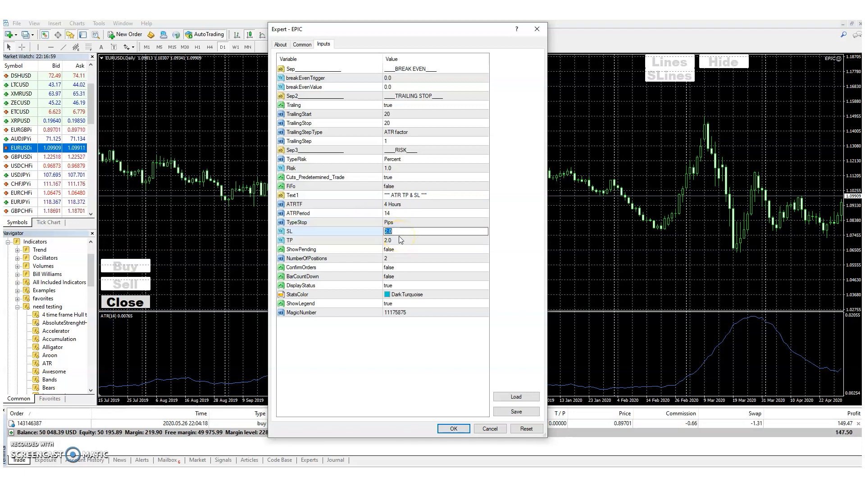
double_click(393, 241)
type("20")
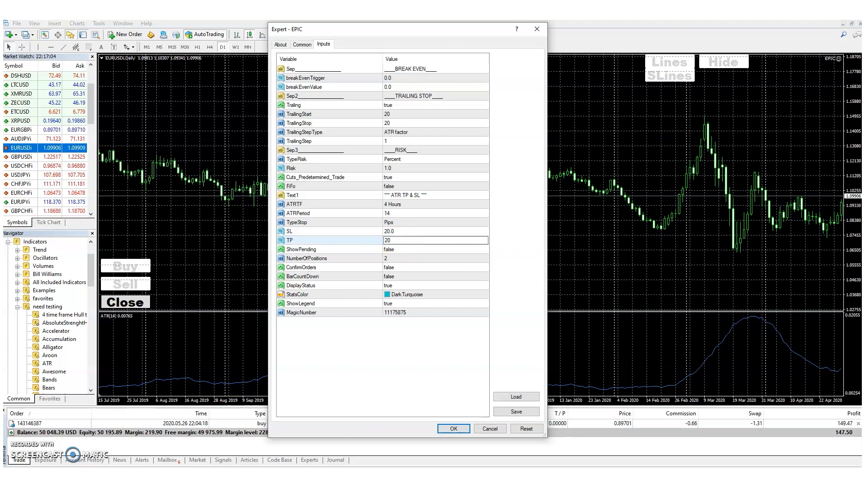
left_click(460, 428)
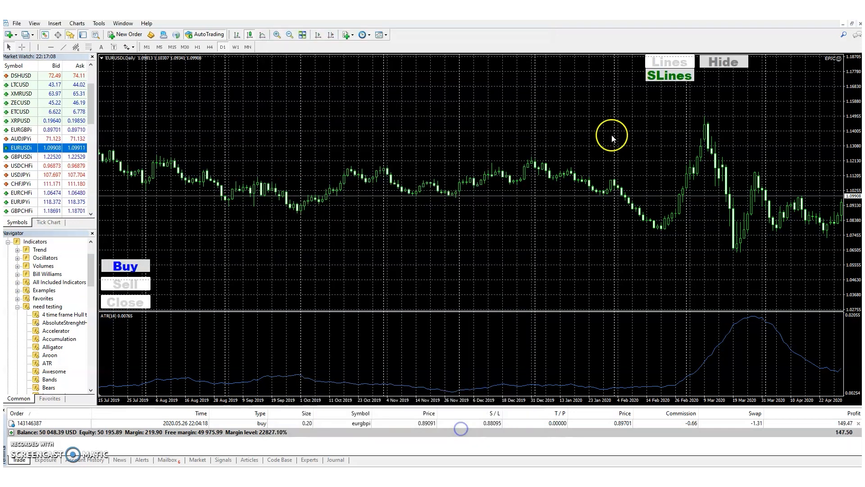
Step: Display the expert's sell order lines on the EURUSD chart
left_click(675, 72)
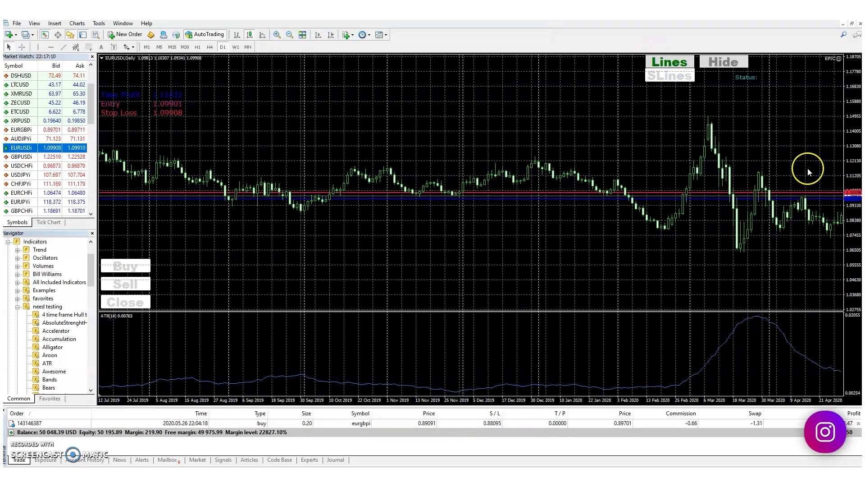
left_click_drag(808, 171, 807, 200)
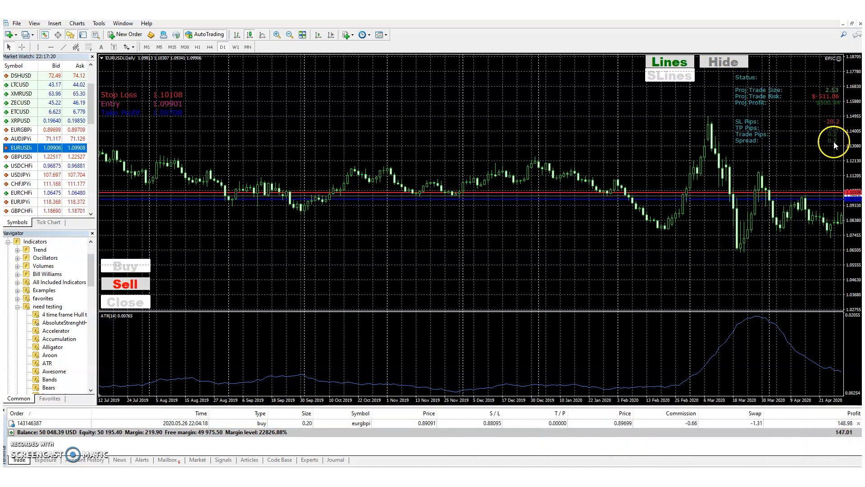
Step: Set NumberOfPositions to 1 in the EPIC inputs and place a sell trade on the EURUSD chart
left_click(340, 250)
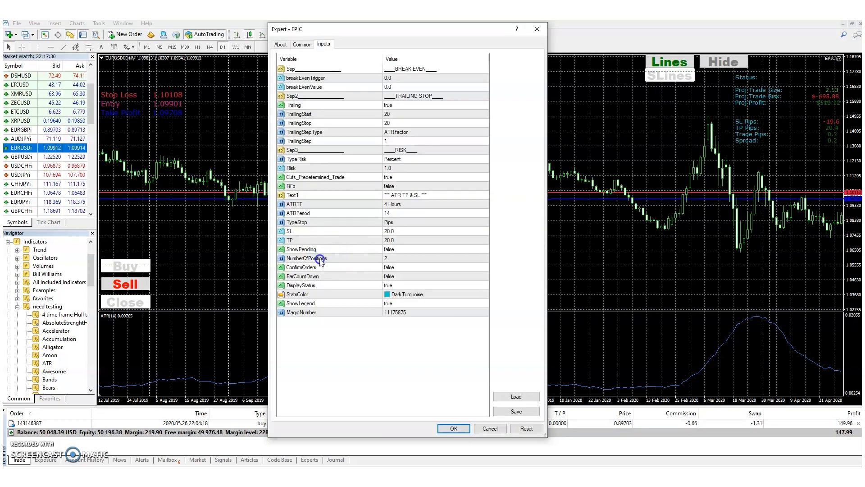
left_click(393, 258)
left_click(393, 258)
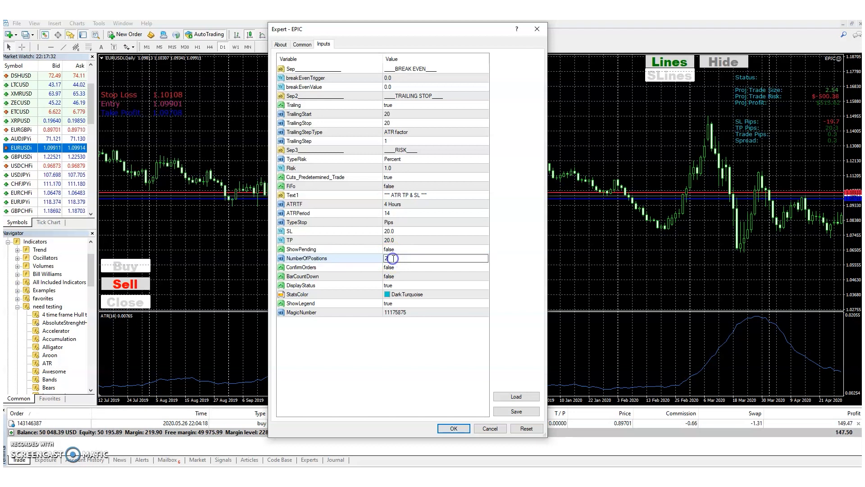
type("1")
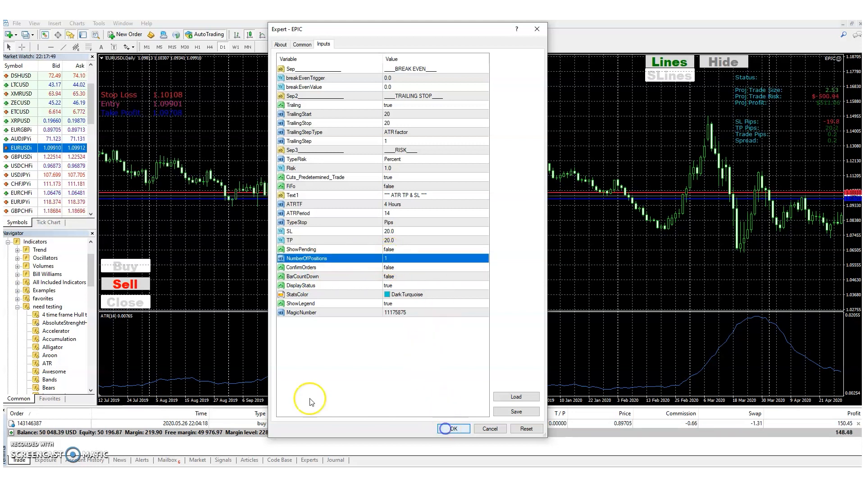
left_click(454, 428)
left_click(122, 284)
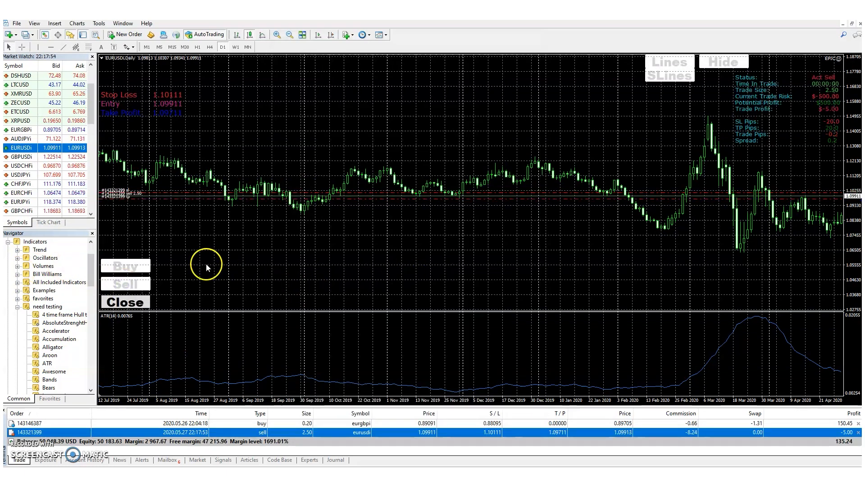
Step: Reopen the EPIC expert's inputs, set NumberOfPositions to 2 and apply the settings
key("F7")
double_click(387, 259)
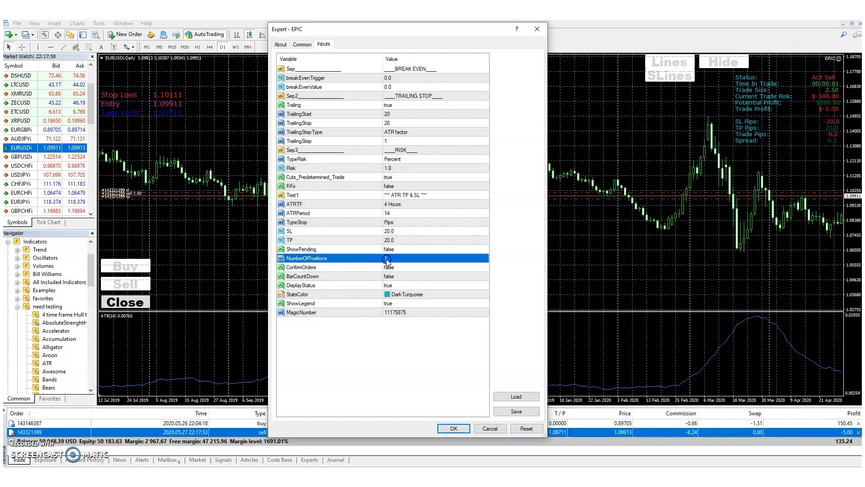
left_click(447, 429)
left_click(454, 427)
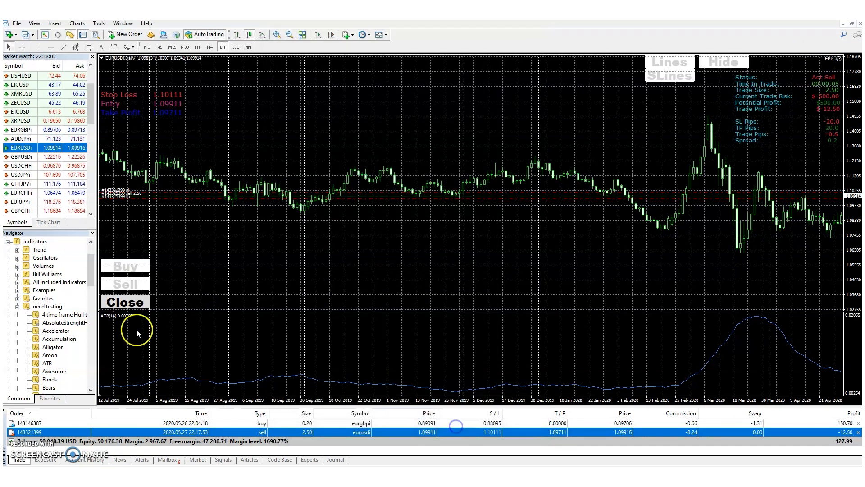
Step: Close the open EURUSD sell trade and place a new sell trade with the two-position setting
left_click(139, 302)
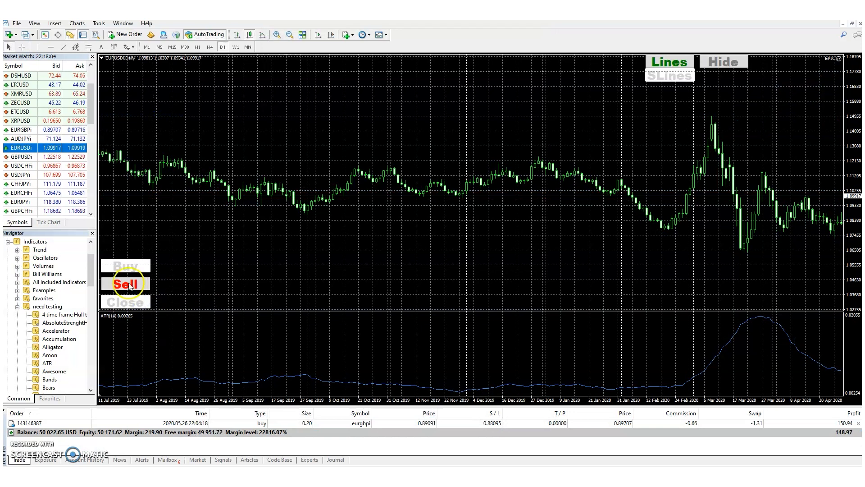
left_click(346, 138)
left_click(356, 179)
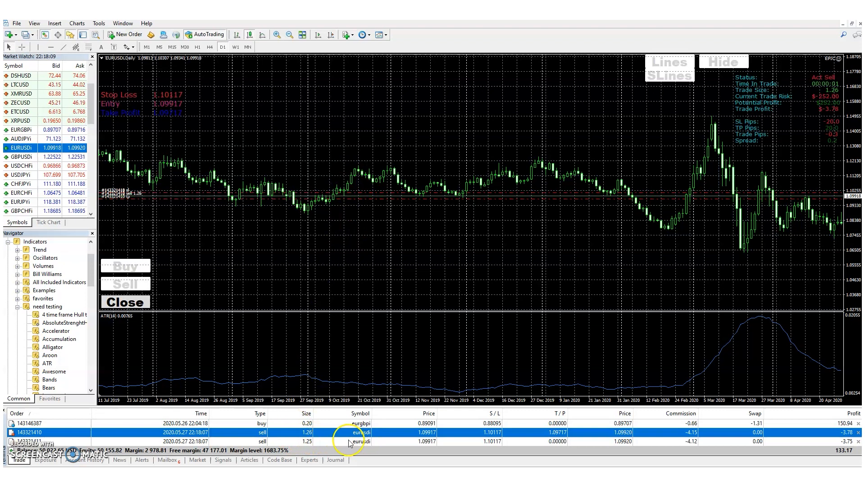
Step: Reopen the EPIC expert's inputs and view the options available for ConfirmOrders
double_click(840, 59)
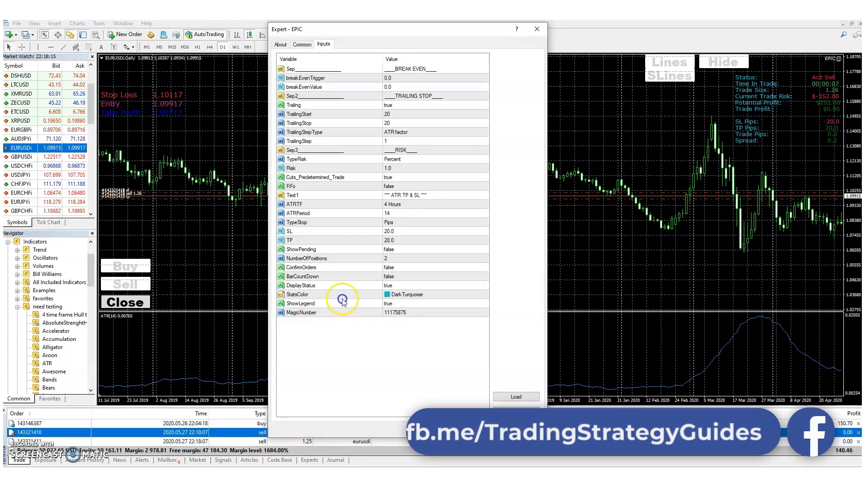
left_click(392, 267)
left_click(395, 269)
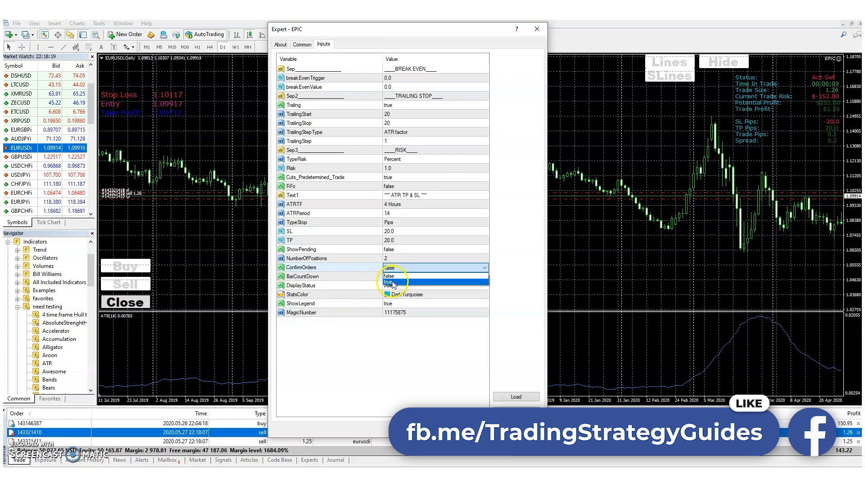
left_click(365, 268)
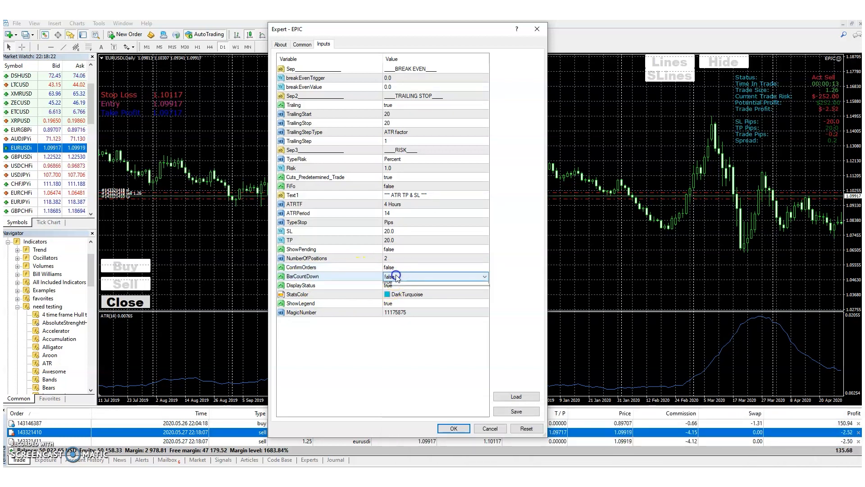
Step: Set BarCountDown to true and apply the expert's settings
left_click(397, 276)
left_click(391, 292)
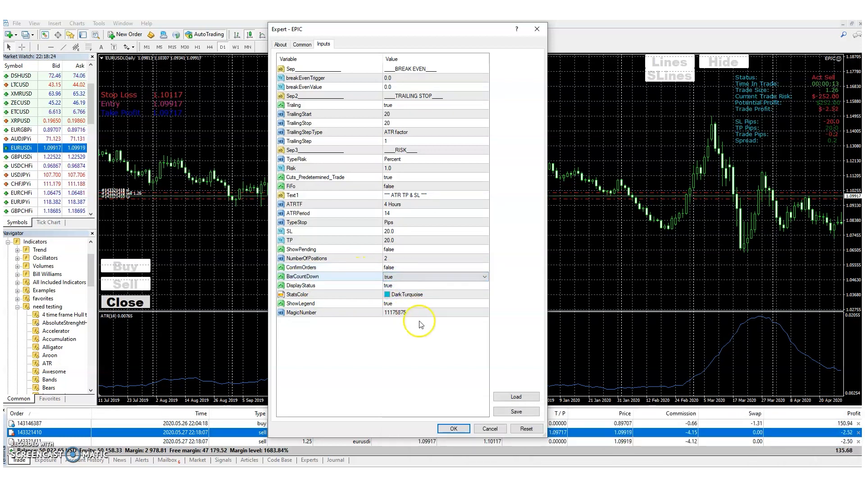
left_click(454, 429)
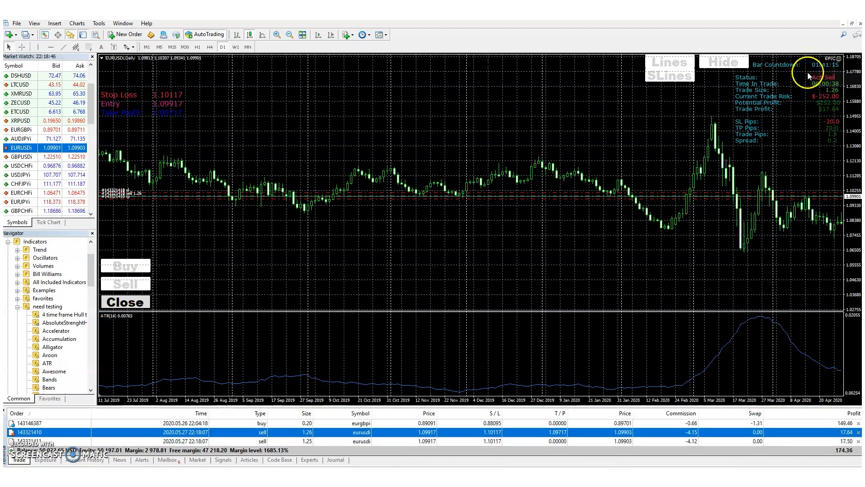
Step: Review the StatsColor, ShowLegend and MagicNumber inputs of the EPIC expert, close its settings and examine the legend on the chart
double_click(838, 59)
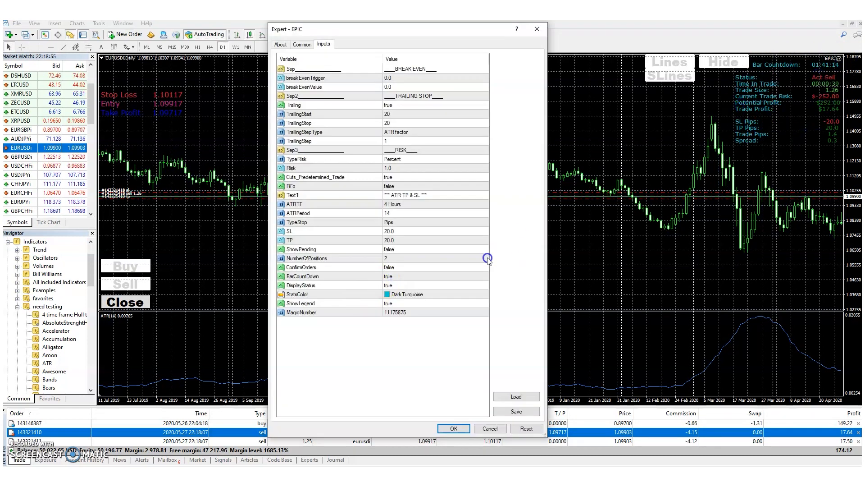
left_click(389, 294)
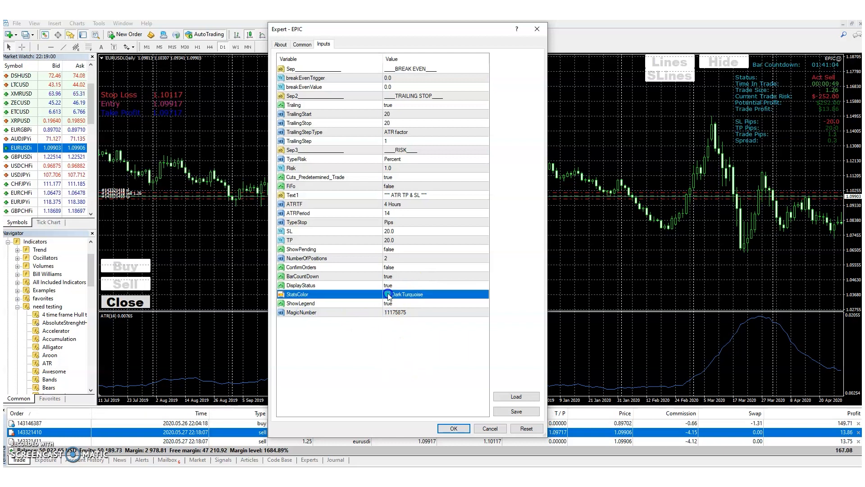
left_click(394, 305)
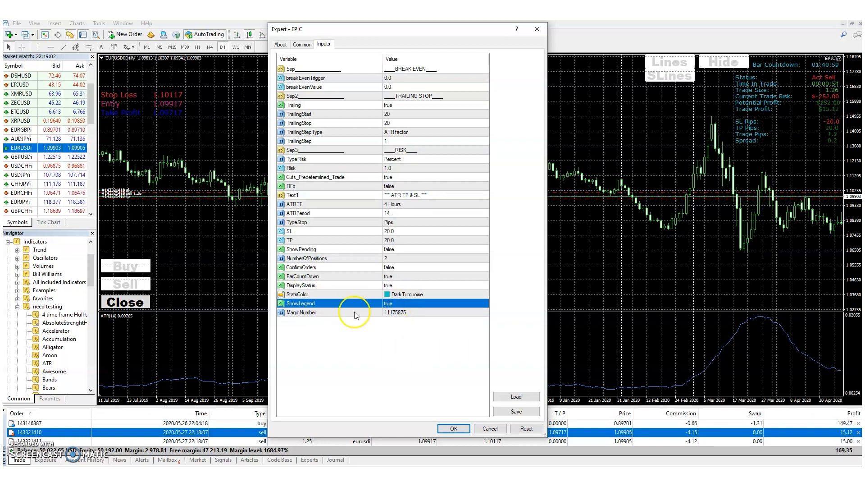
left_click(334, 313)
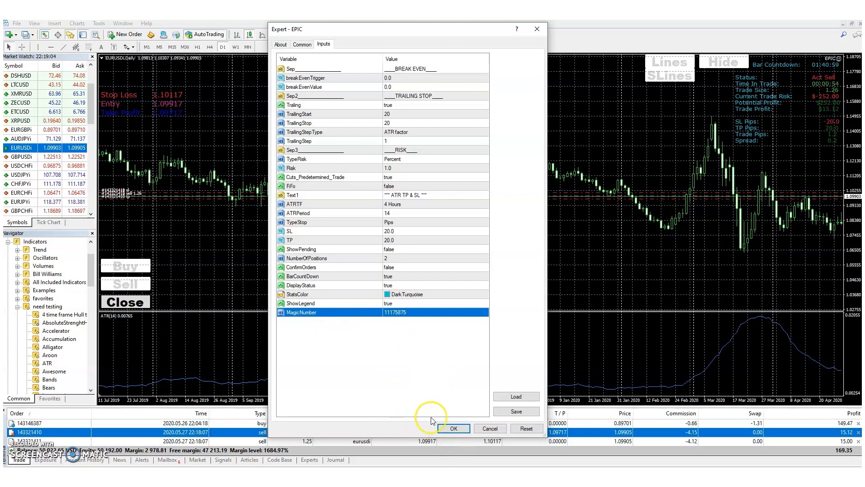
left_click(453, 428)
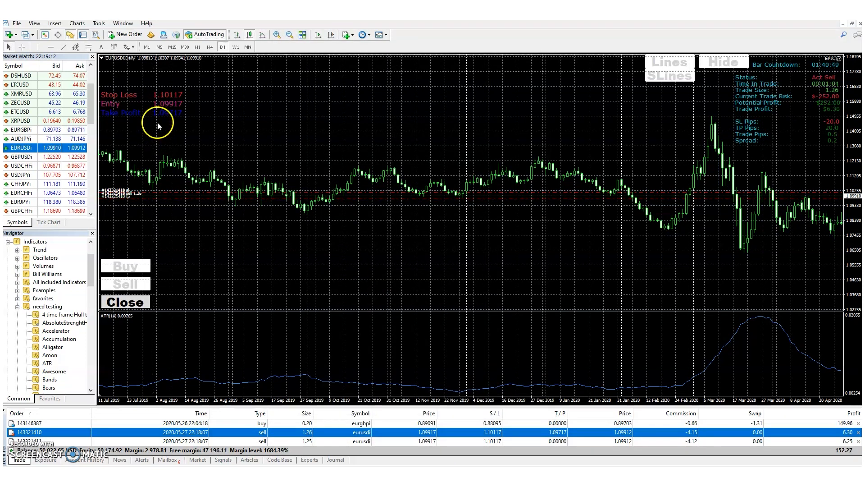
left_click(207, 104)
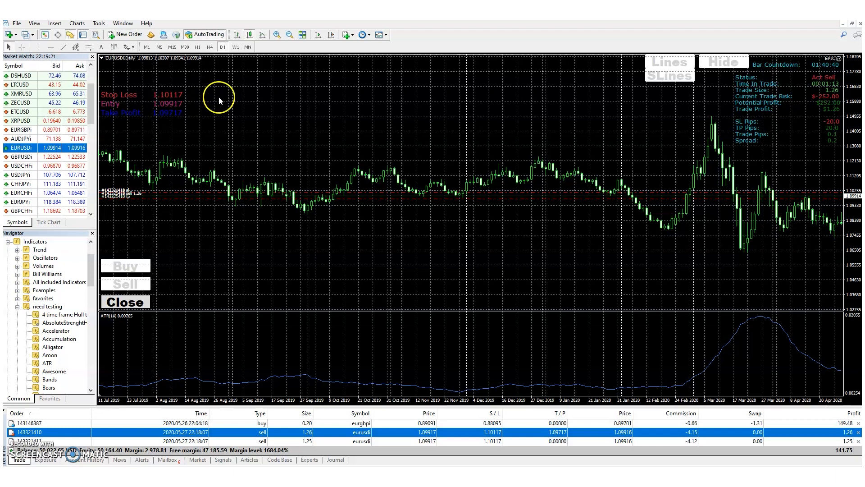